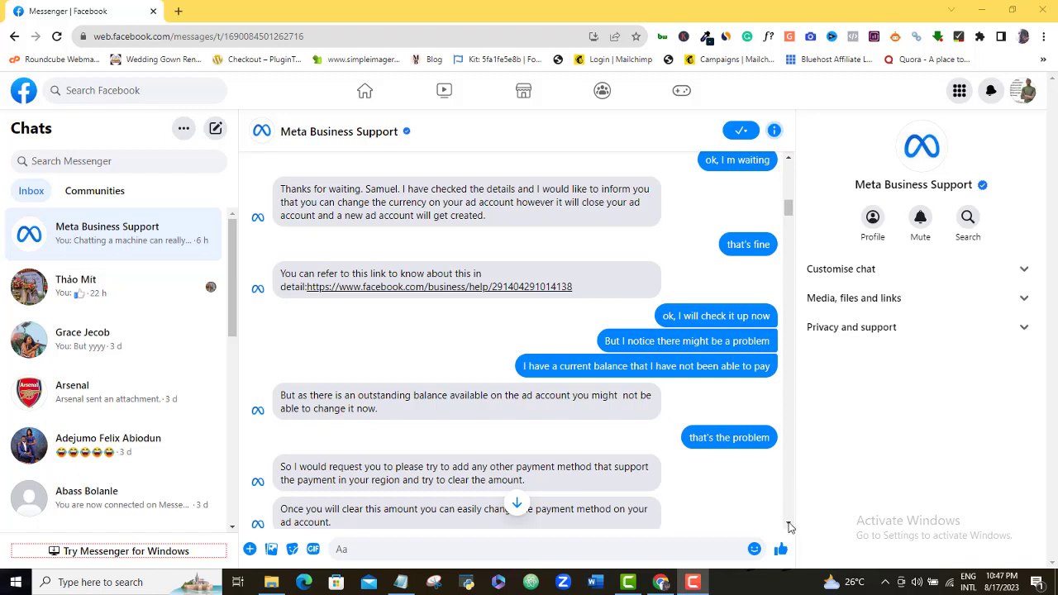
Scroll through the earlier Meta Business Support chat about the unpaid ad balance.
{"action": "left_click", "coordinate": [788, 523]}
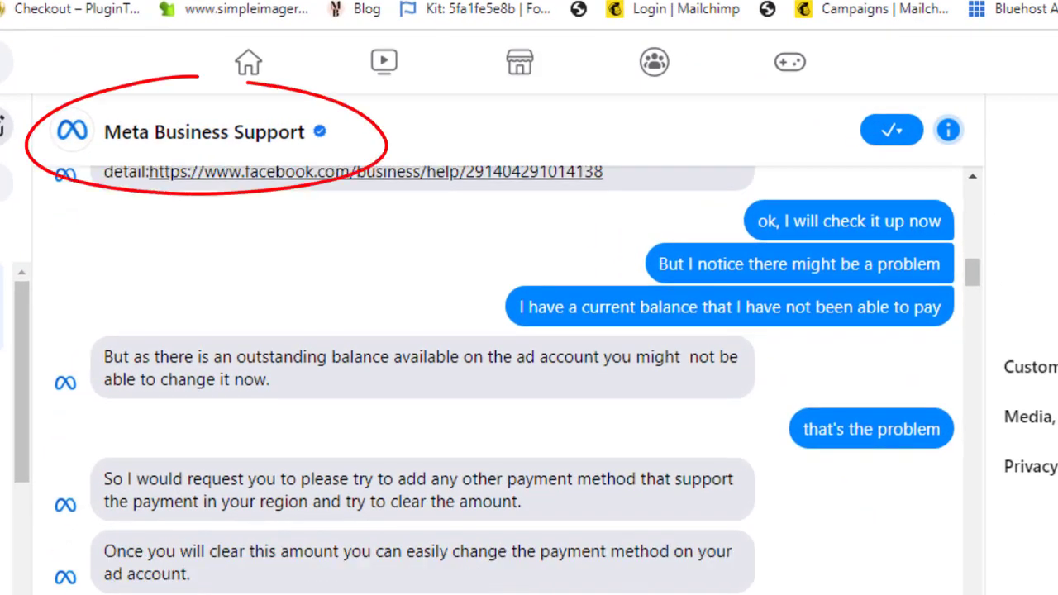
{"action": "scroll", "coordinate": [521, 372], "scroll_direction": "down", "scroll_amount": 1}
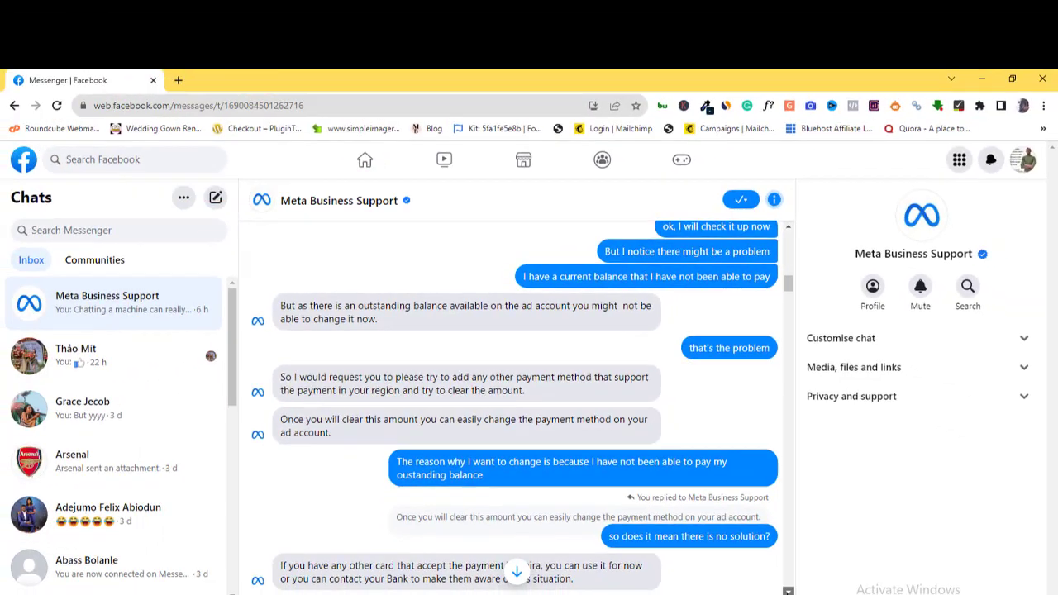
{"action": "scroll", "coordinate": [516, 406], "scroll_direction": "down", "scroll_amount": 1}
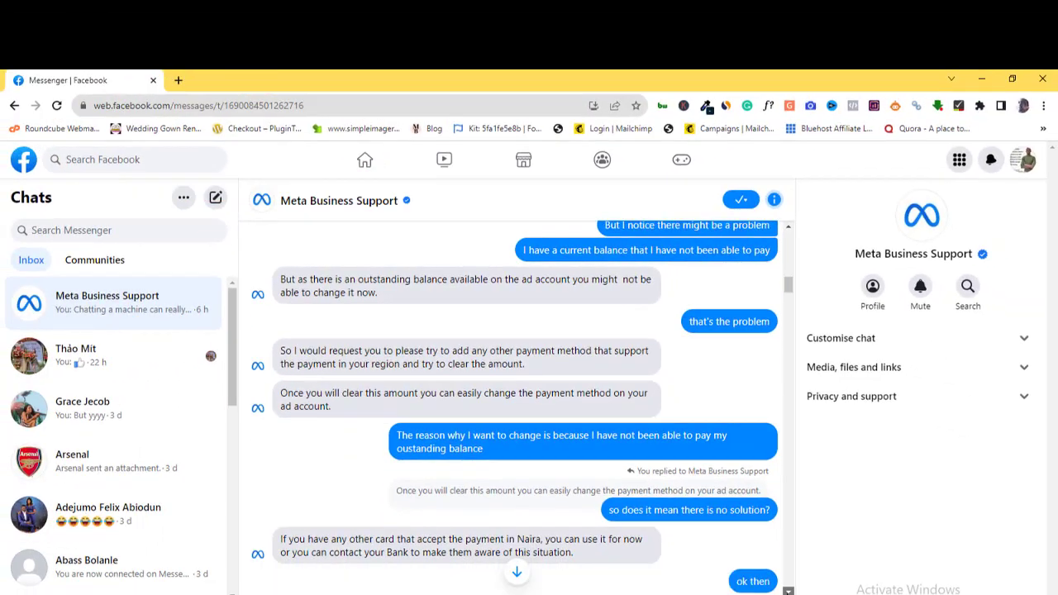
Load facebook.com in a new browser tab.
{"action": "key", "text": "ctrl+t"}
{"action": "type", "text": "facebook.com"}
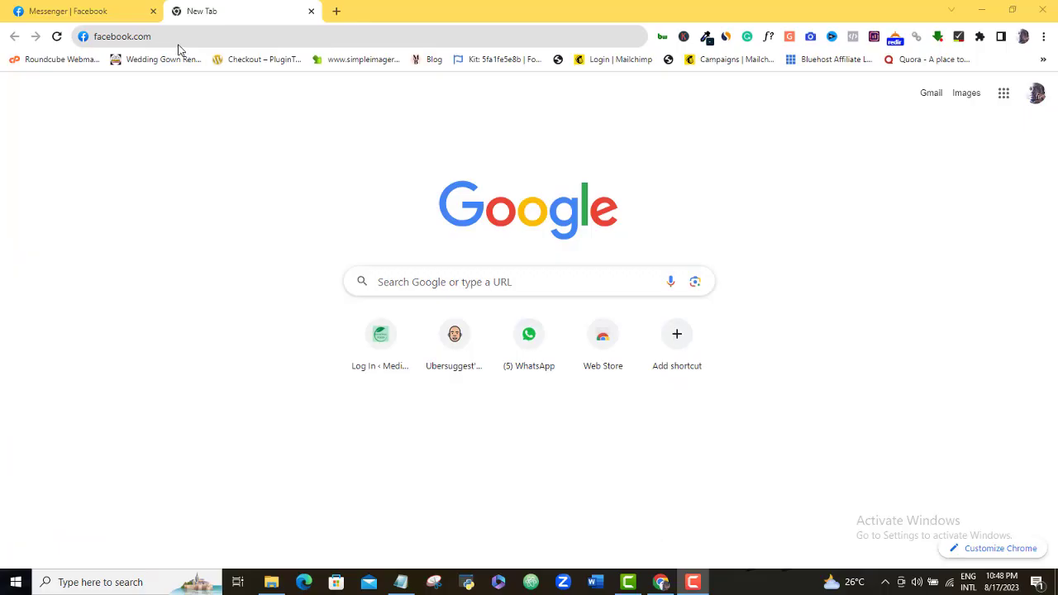
{"action": "key", "text": "Return"}
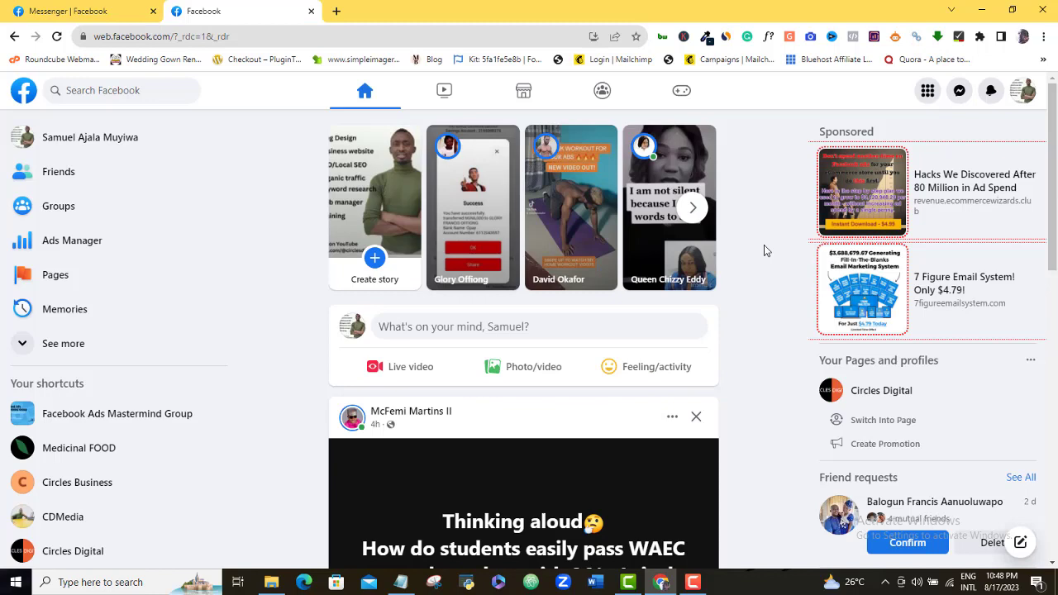
Open Meta Business Suite at business.facebook.com in another tab.
{"action": "left_click", "coordinate": [335, 10]}
{"action": "type", "text": "b"}
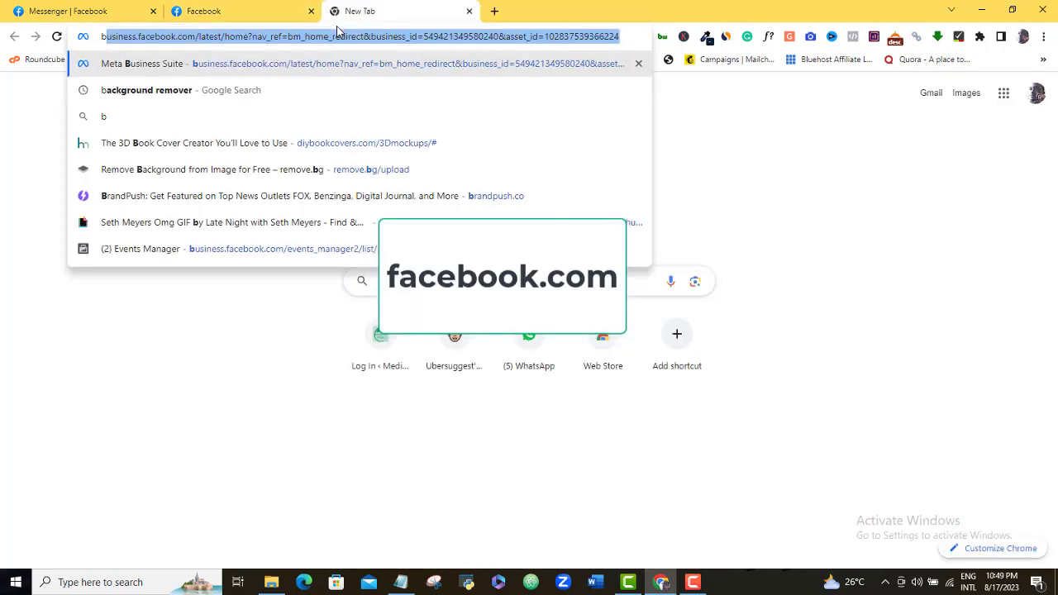
{"action": "type", "text": "usiness"}
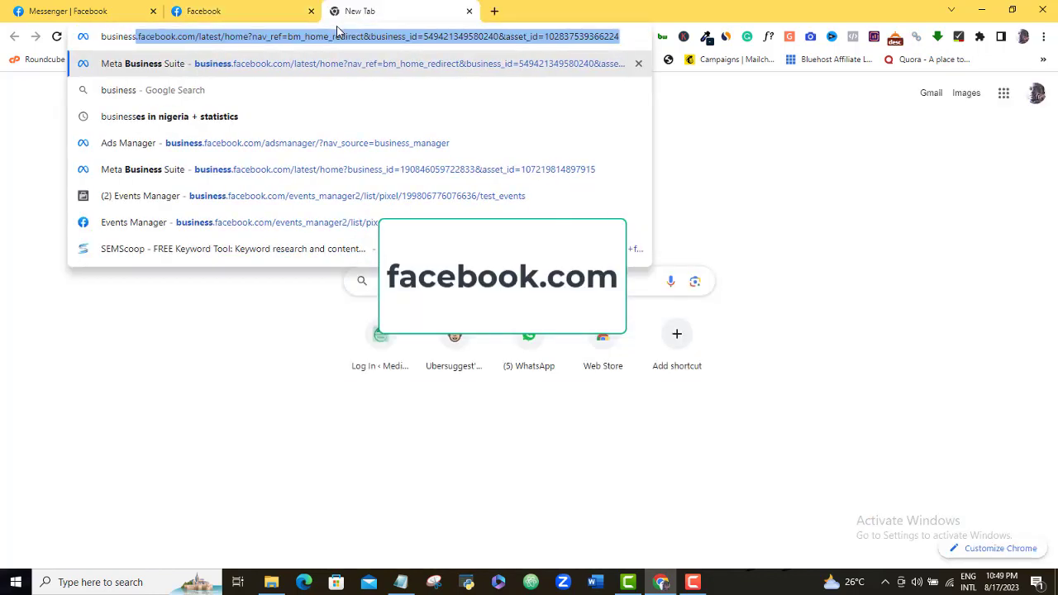
{"action": "type", "text": ".faceb"}
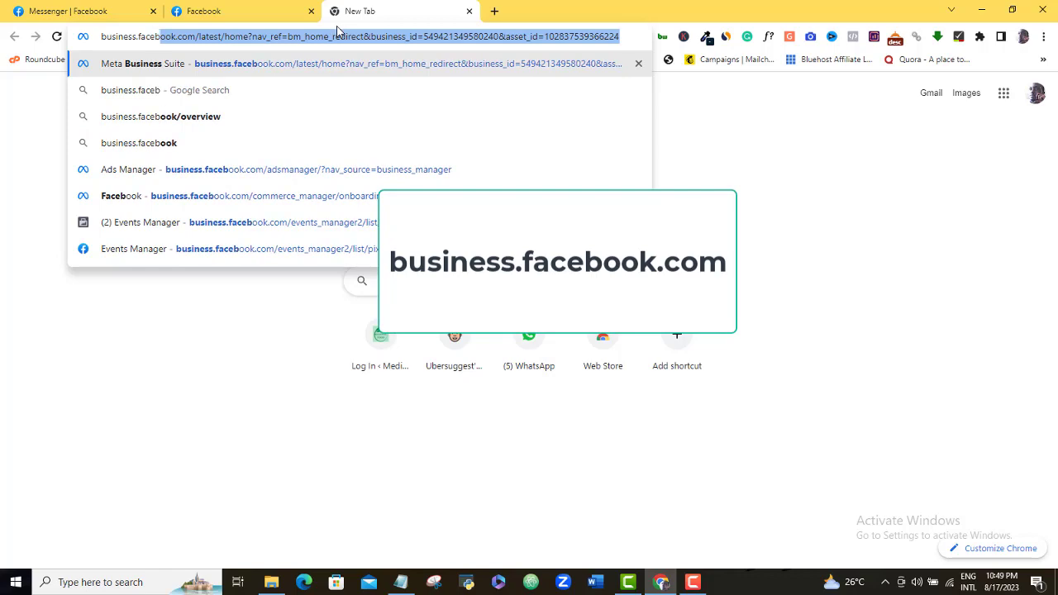
{"action": "type", "text": "ook.com"}
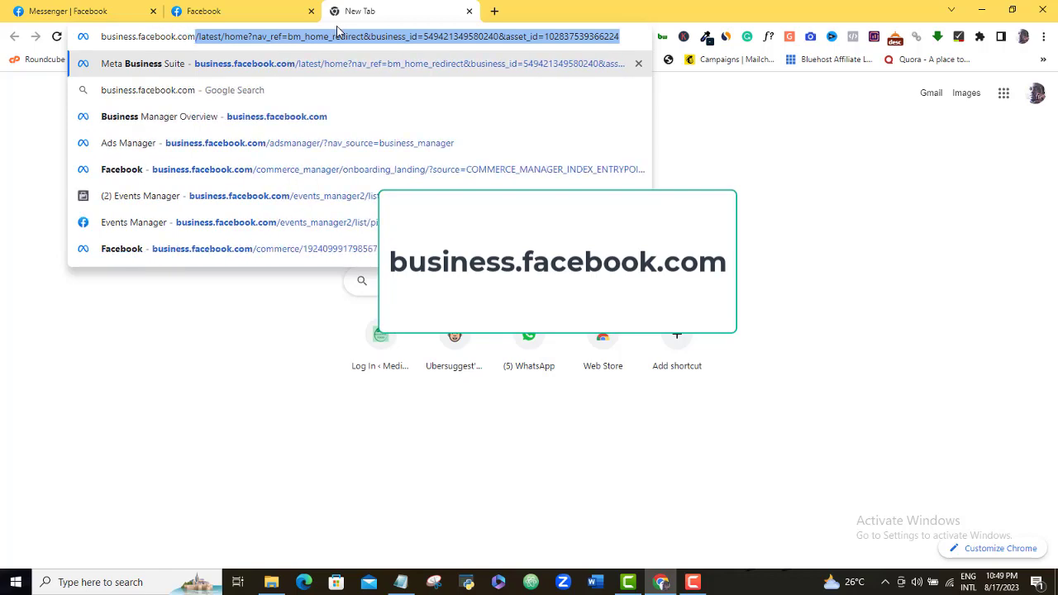
{"action": "key", "text": "Return"}
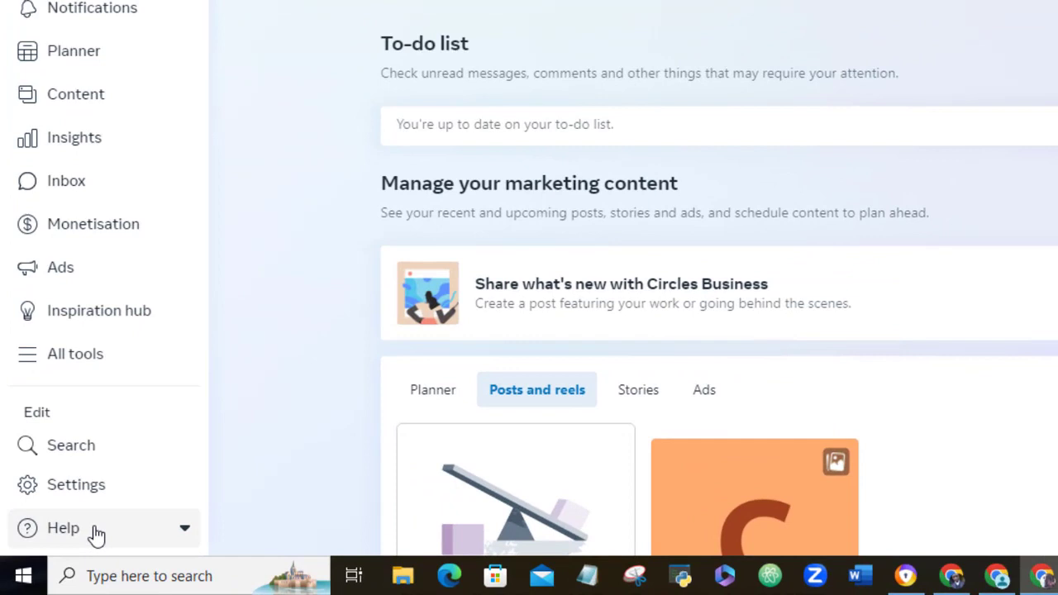
Open the Help panel from the Help menu at the bottom of the left sidebar.
{"action": "left_click", "coordinate": [63, 553]}
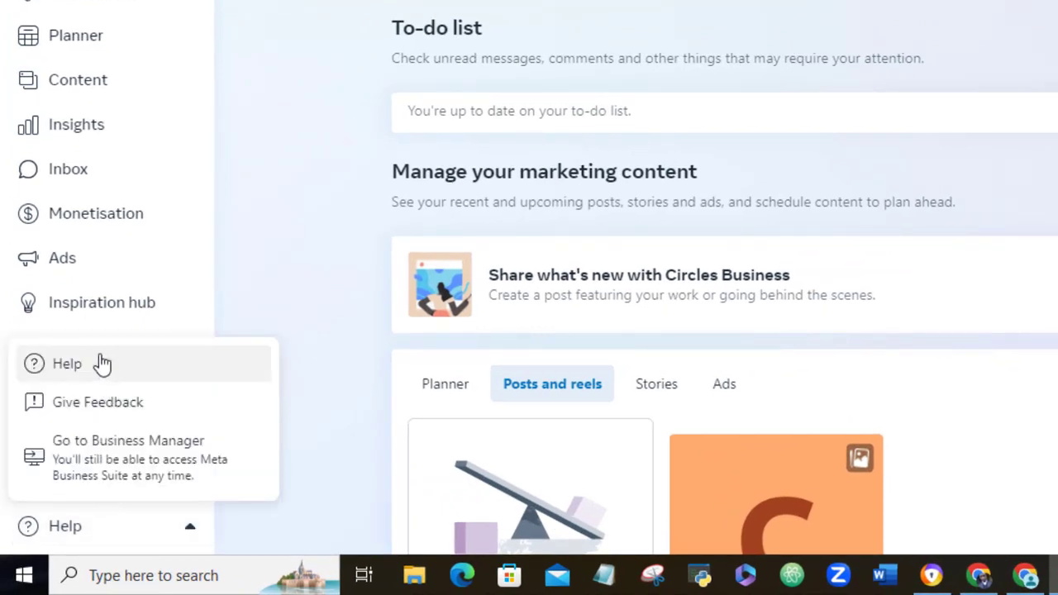
{"action": "left_click", "coordinate": [58, 373]}
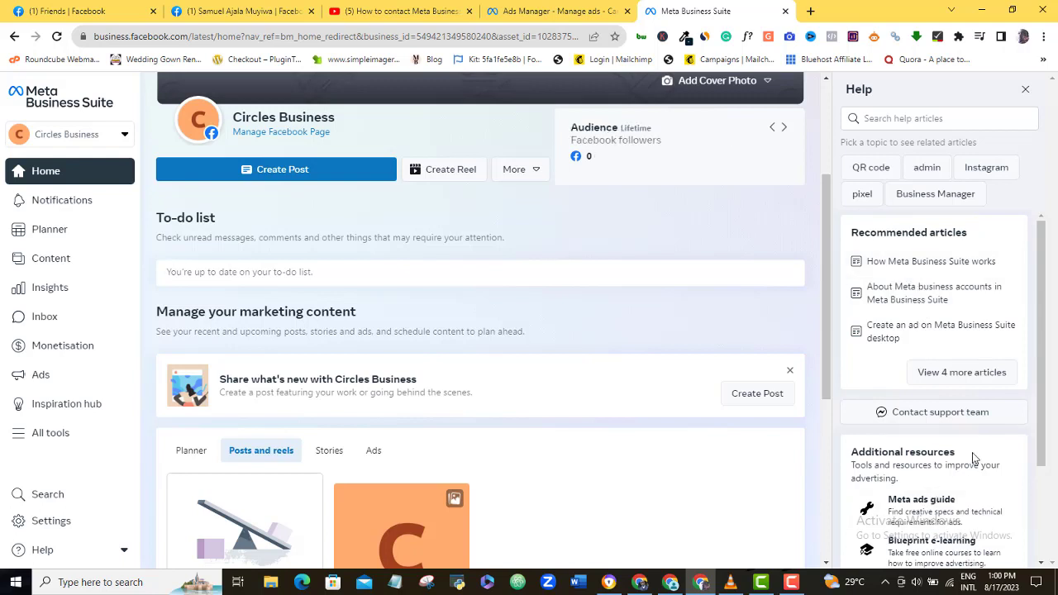
Start a Contact support team request and expand the full issue list via 'It's something else'.
{"action": "left_click", "coordinate": [932, 420]}
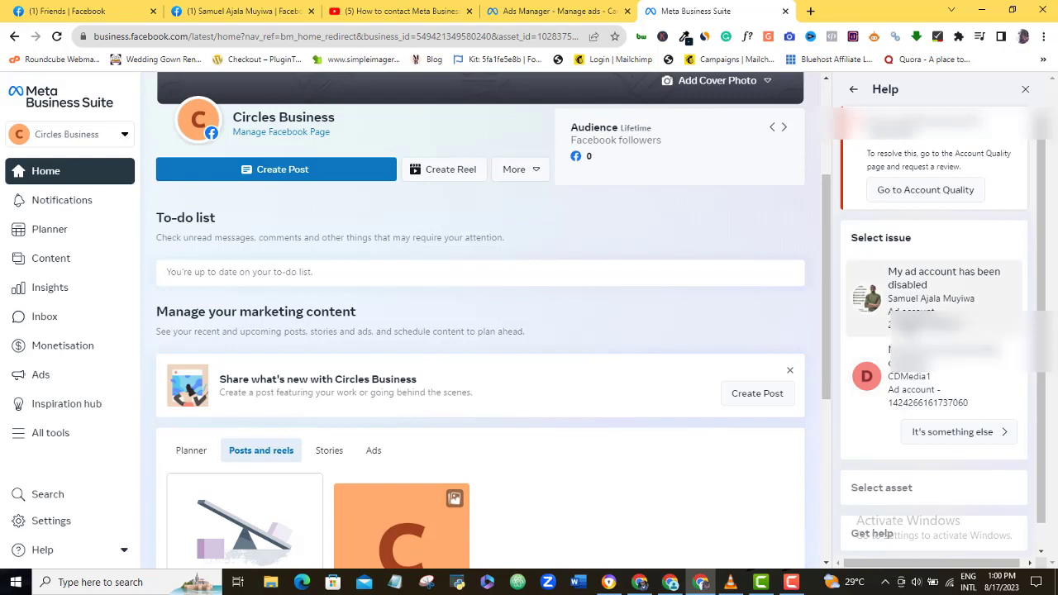
{"action": "scroll", "coordinate": [951, 331], "scroll_direction": "down", "scroll_amount": 1}
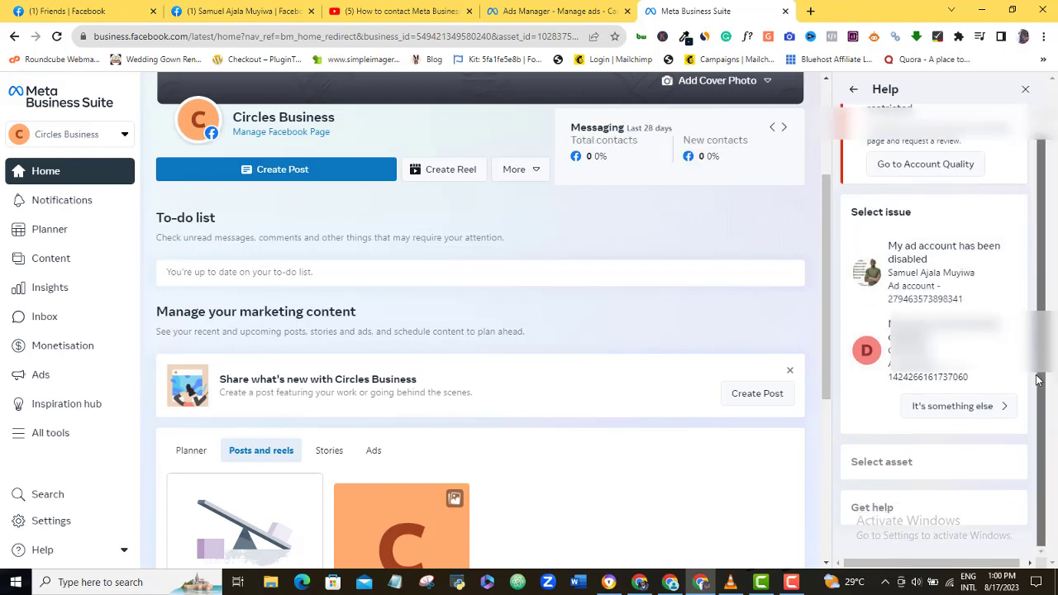
{"action": "left_click", "coordinate": [983, 411]}
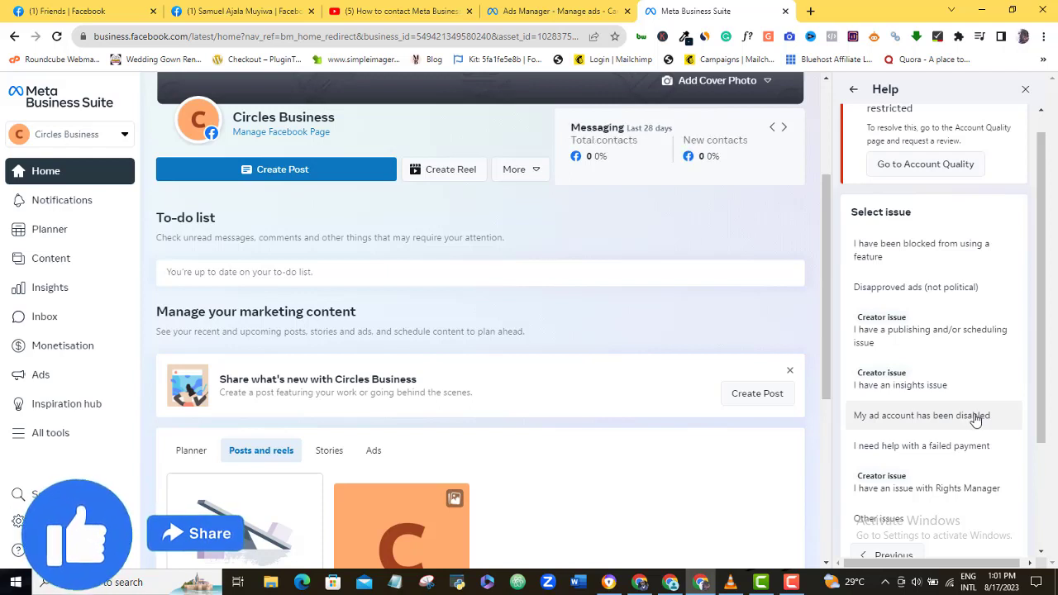
Choose 'My ad account has been disabled' and select the affected ad account as the asset.
{"action": "left_click", "coordinate": [976, 418]}
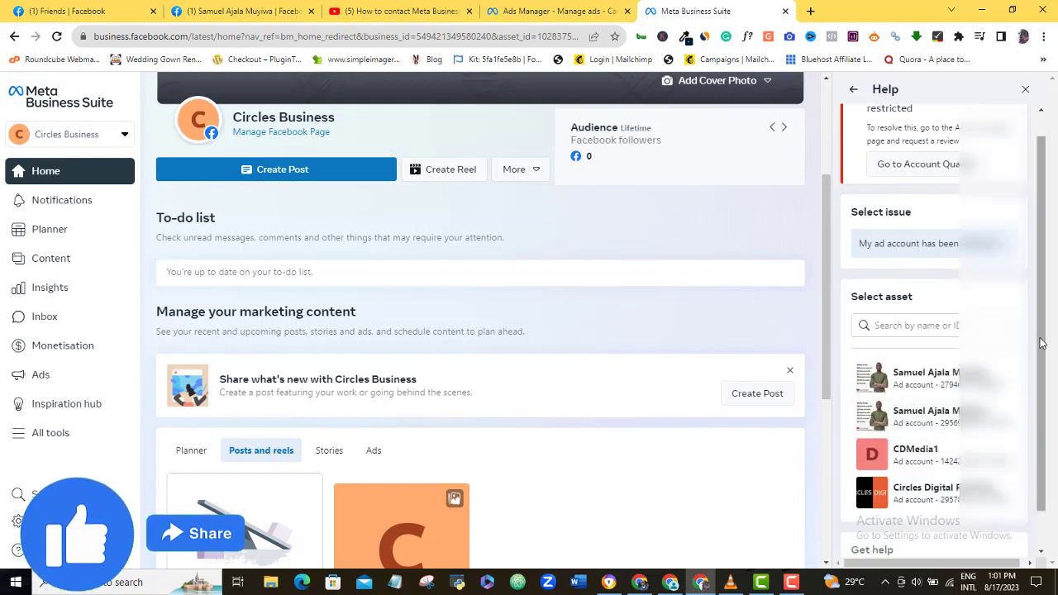
{"action": "left_click_drag", "start_coordinate": [1039, 339], "coordinate": [1040, 414]}
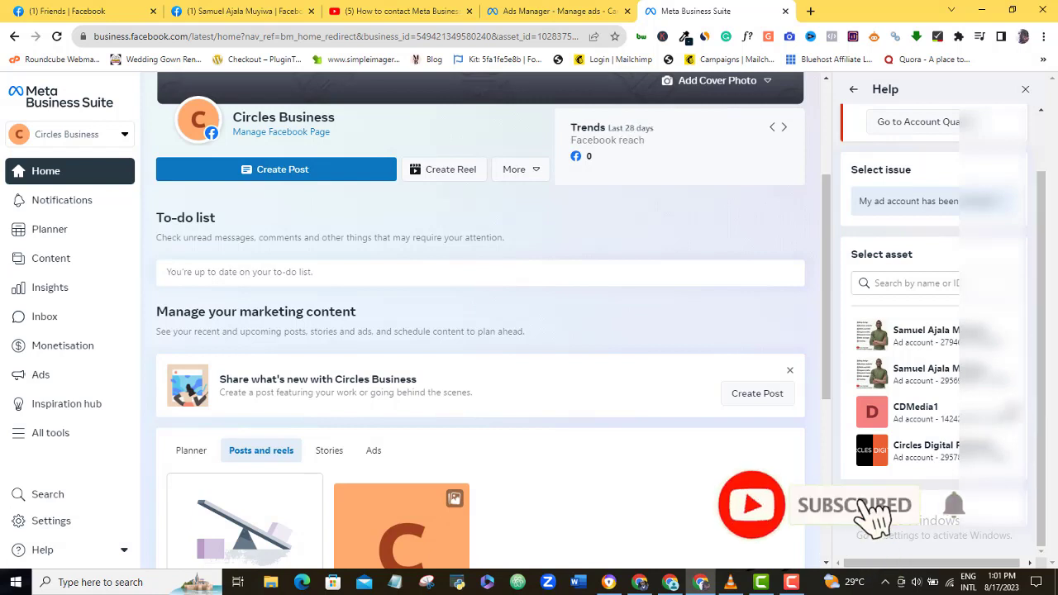
{"action": "left_click", "coordinate": [948, 387]}
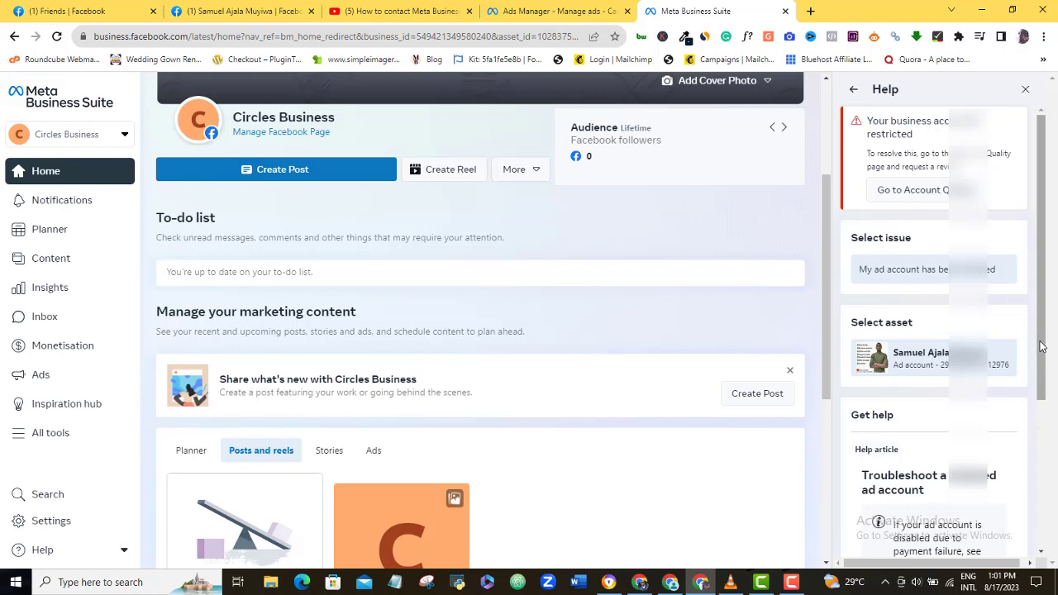
Skip the troubleshooting article via Contact Support to reach the Chat option and Message box.
{"action": "scroll", "coordinate": [1041, 353], "scroll_direction": "down", "scroll_amount": 3}
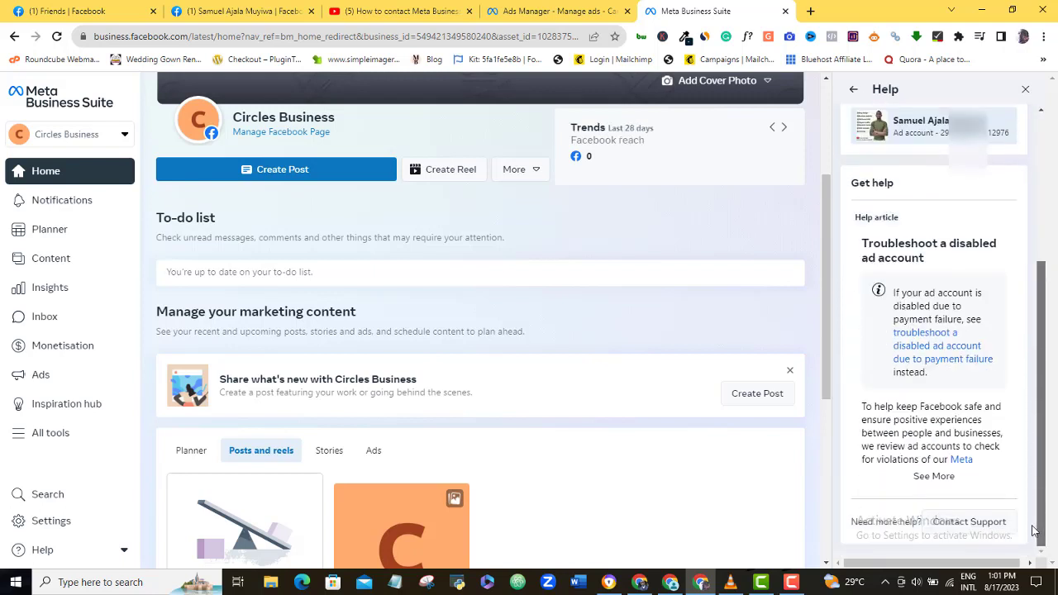
{"action": "left_click", "coordinate": [959, 526]}
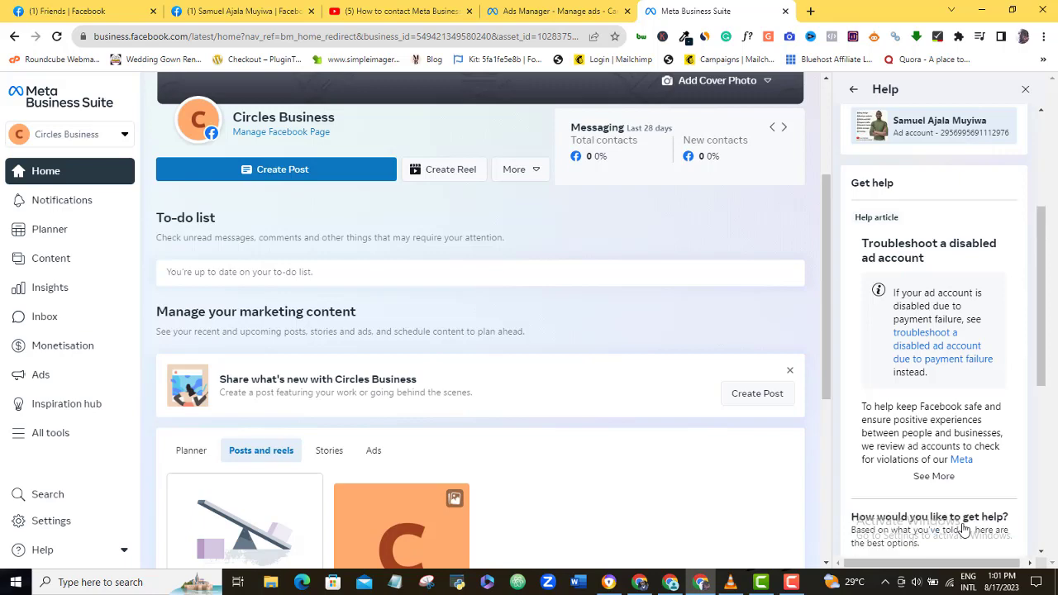
{"action": "left_click_drag", "start_coordinate": [1044, 336], "coordinate": [1034, 466]}
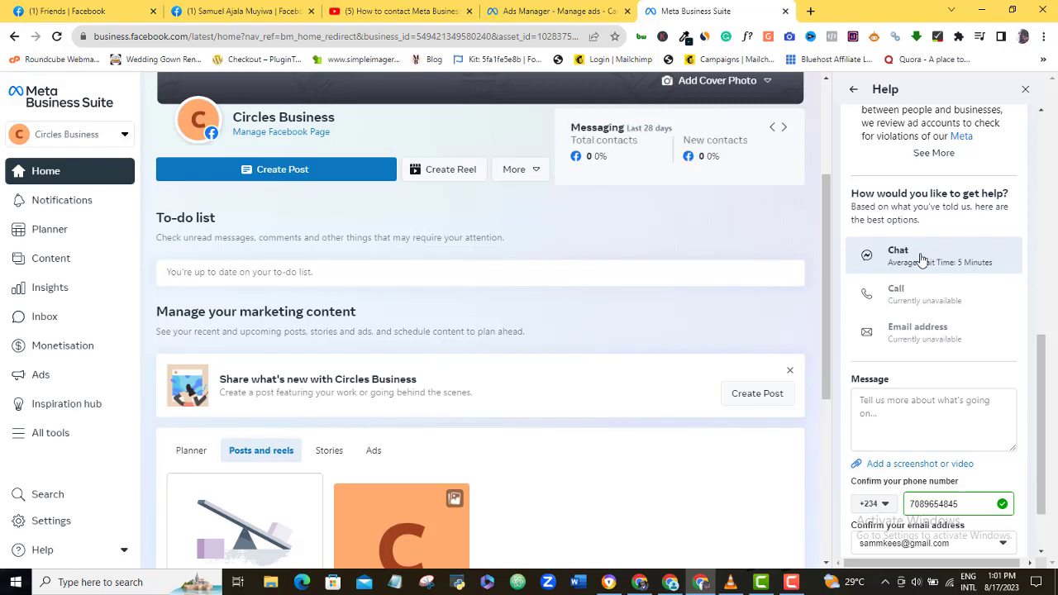
Write a message explaining the ad account was disabled because the balance wasn't paid on time.
{"action": "left_click", "coordinate": [909, 416]}
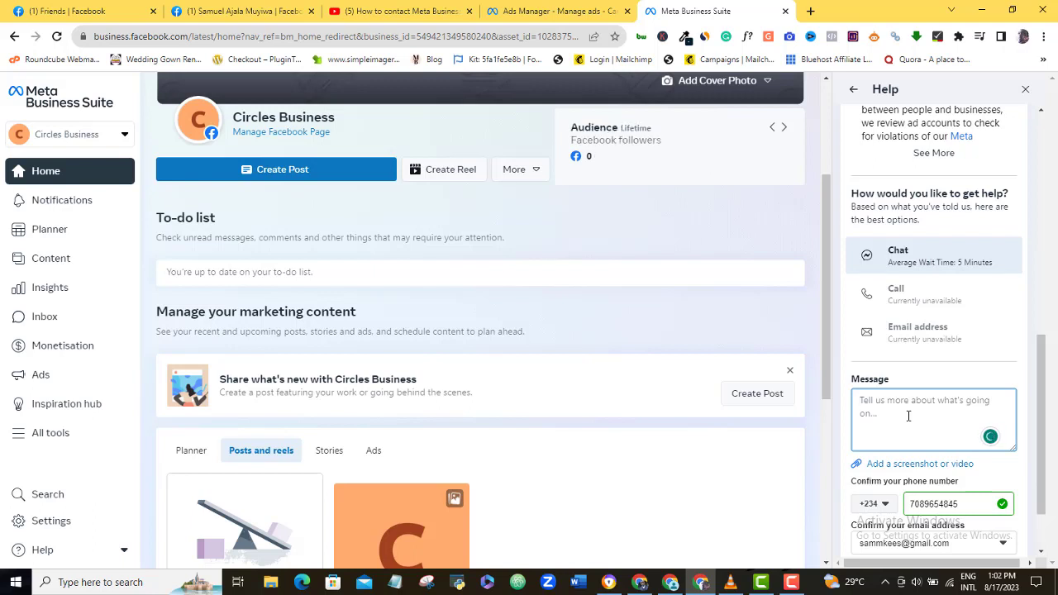
{"action": "type", "text": "M"}
{"action": "type", "text": "ccount was disab"}
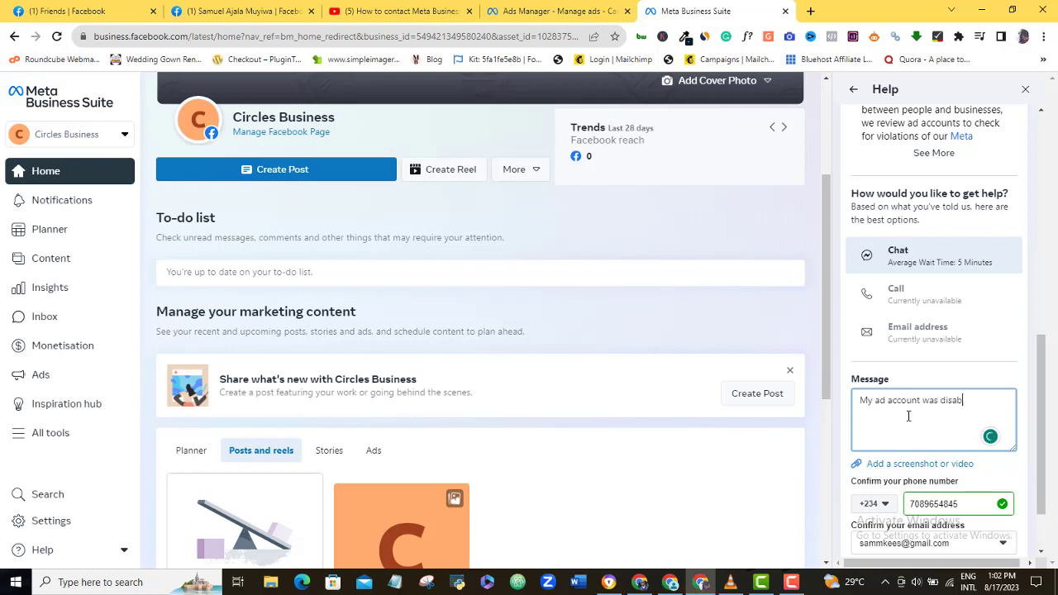
{"action": "type", "text": "led because I d"}
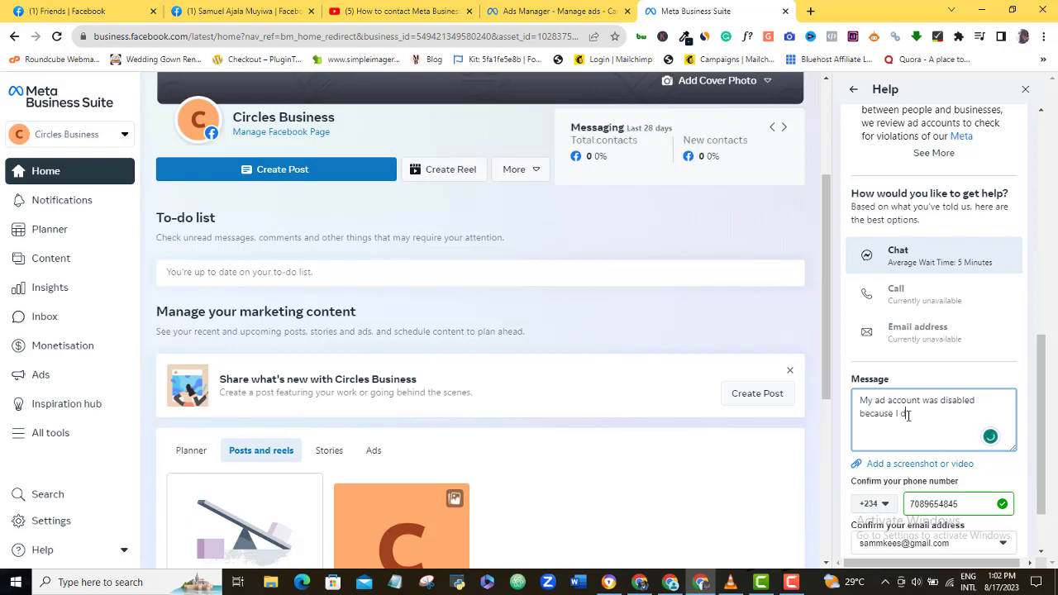
{"action": "type", "text": "balance my ad payment on time"}
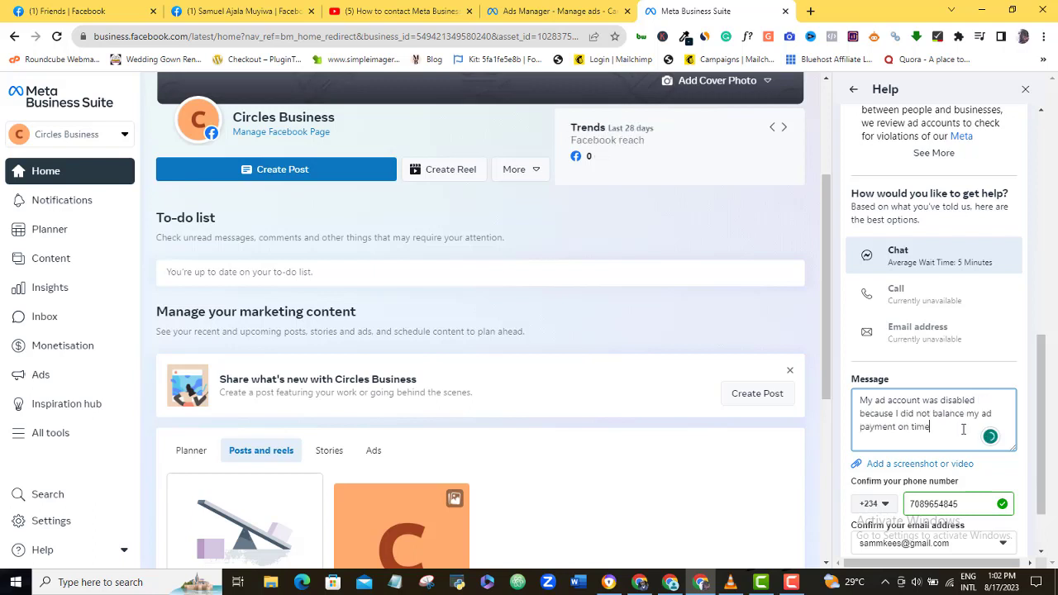
{"action": "scroll", "coordinate": [1039, 421], "scroll_direction": "down", "scroll_amount": 1}
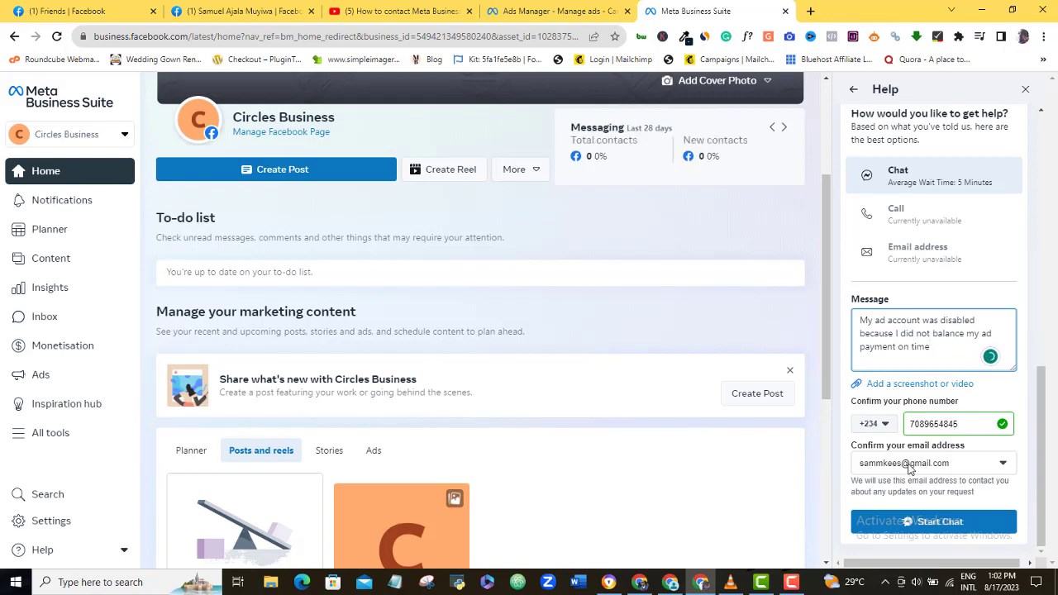
Start the support chat in Messenger and answer the bot with 'Choose another'.
{"action": "left_click", "coordinate": [923, 523]}
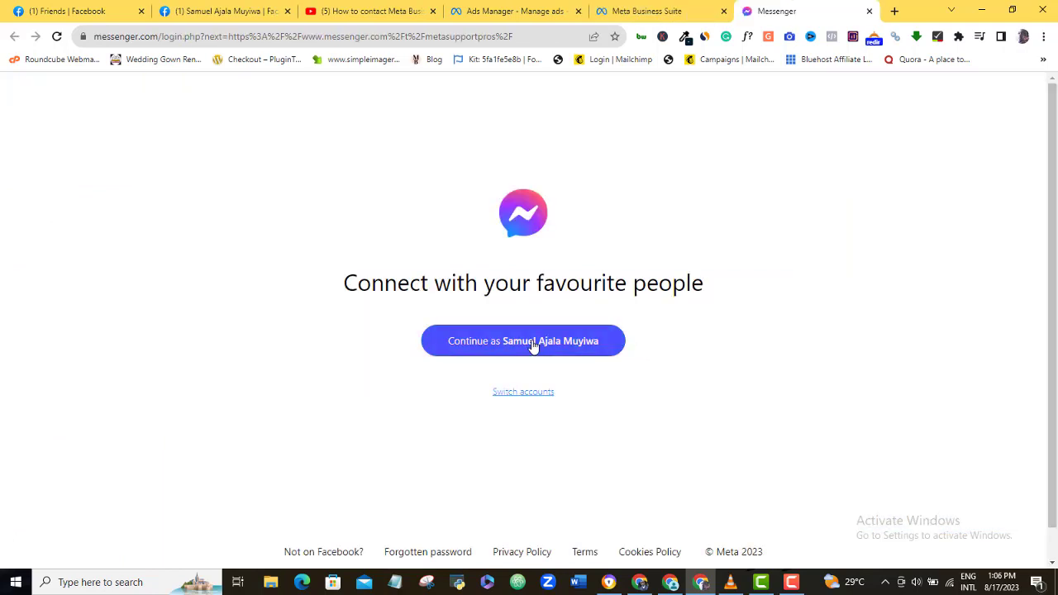
{"action": "left_click", "coordinate": [533, 347]}
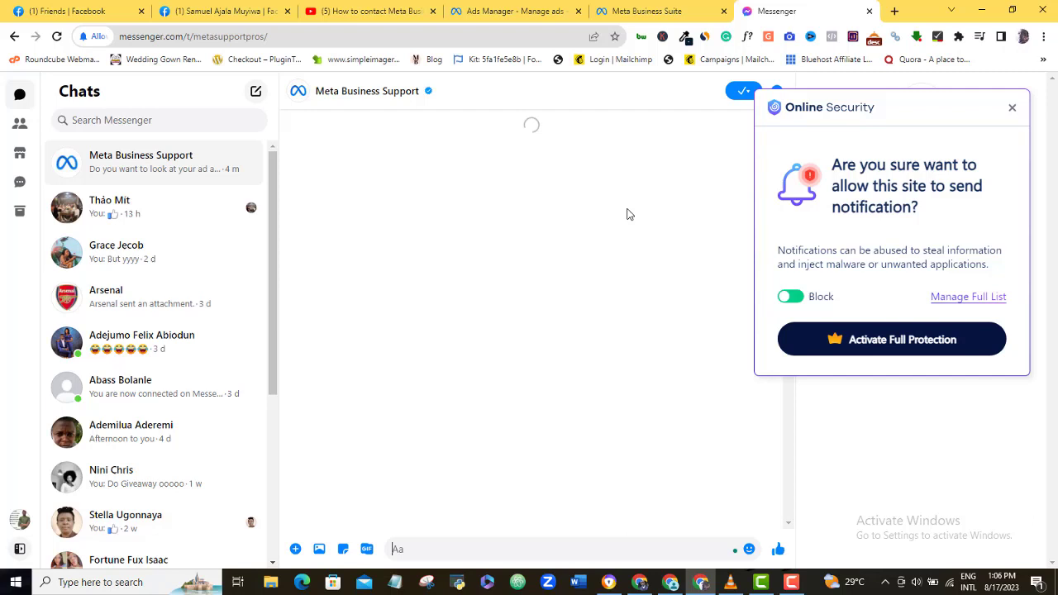
{"action": "left_click", "coordinate": [1012, 108]}
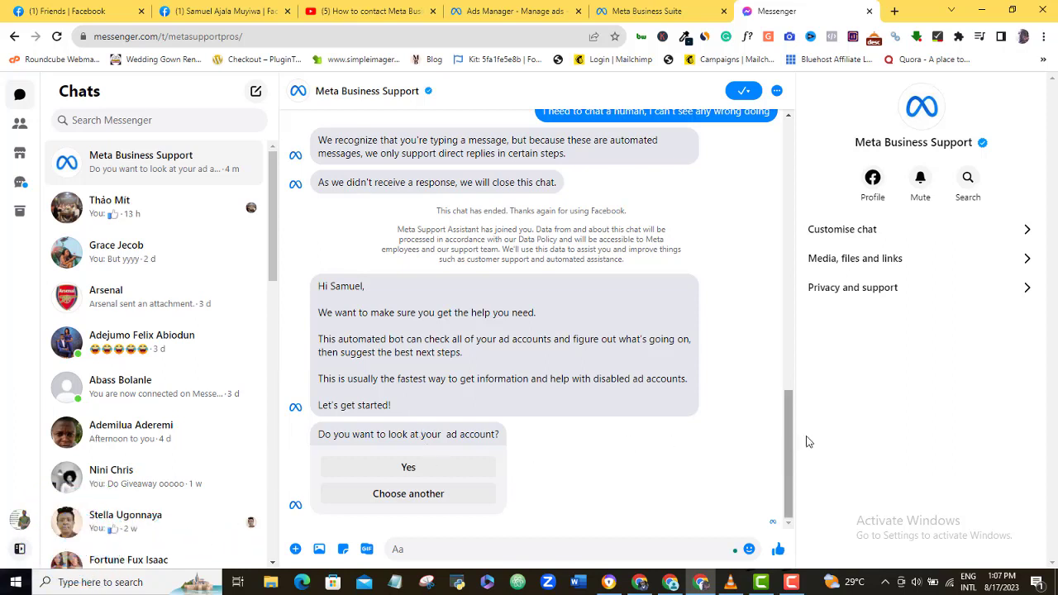
{"action": "left_click", "coordinate": [467, 495]}
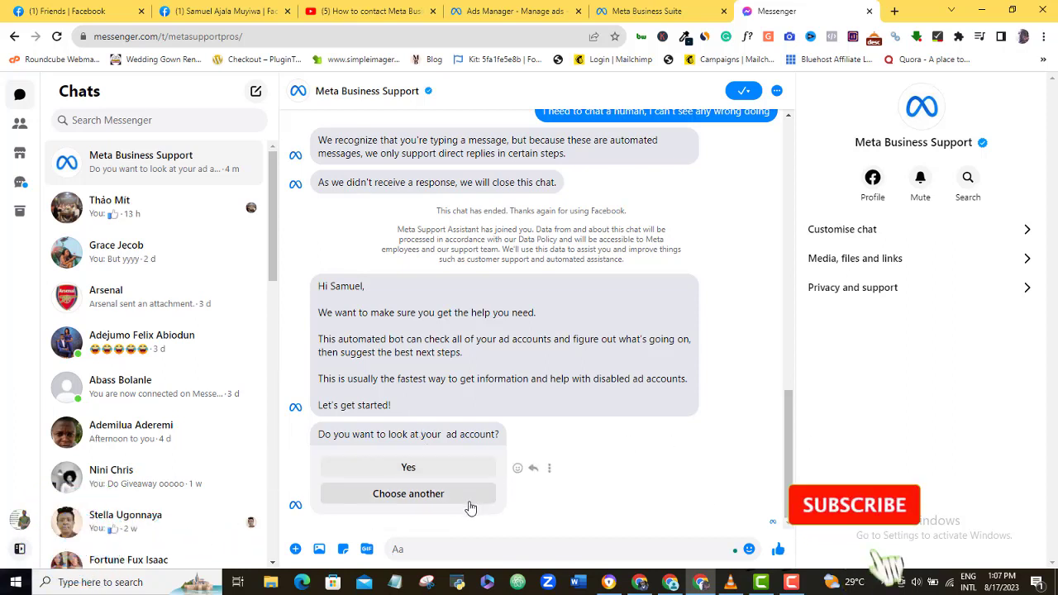